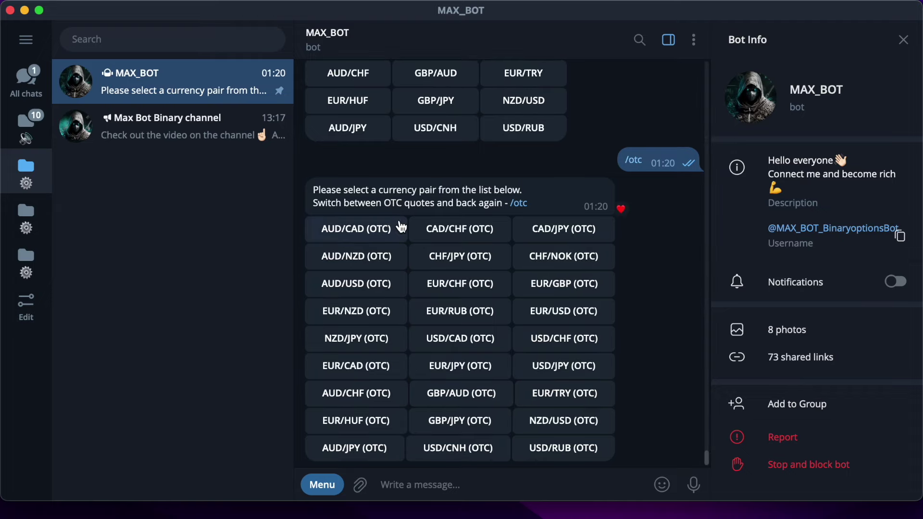
Switch the Pocket Option chart to the AUD/NZD OTC pair
{"action": "key", "text": "ctrl+Left"}
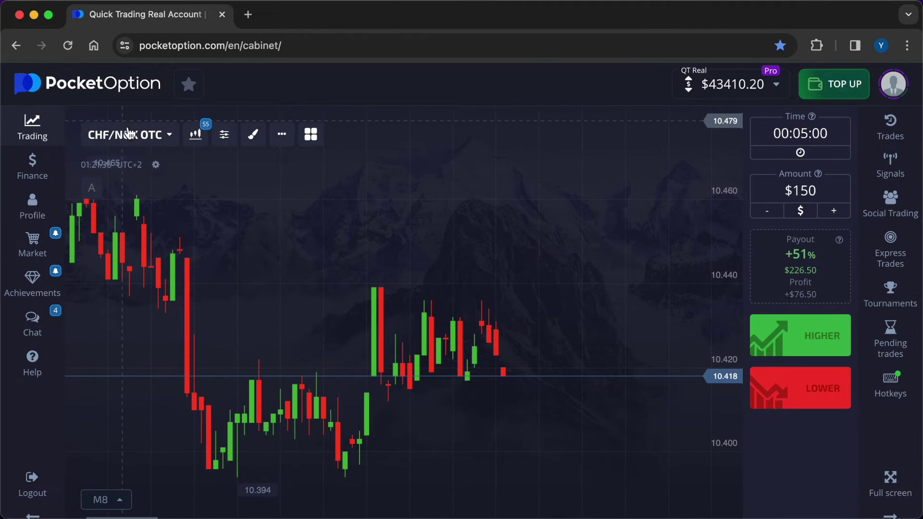
{"action": "left_click", "coordinate": [129, 136]}
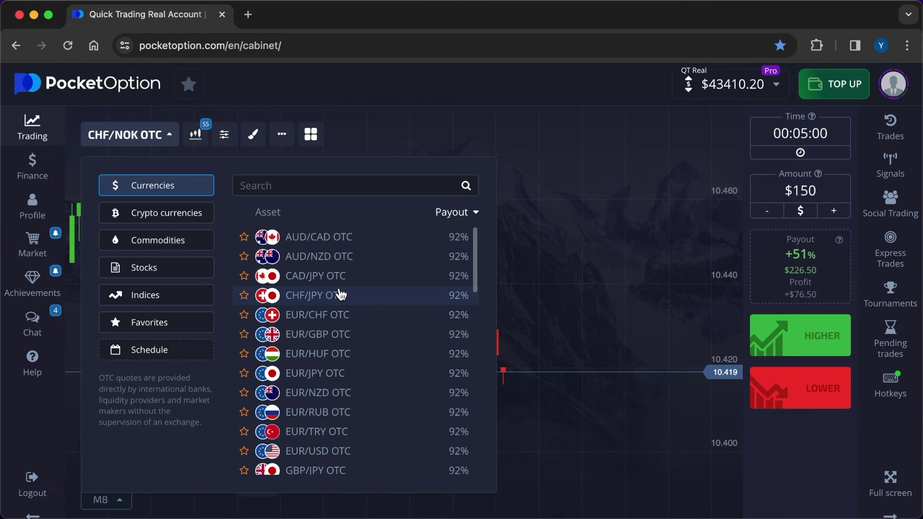
{"action": "scroll", "coordinate": [341, 294], "scroll_direction": "down", "scroll_amount": 3}
{"action": "scroll", "coordinate": [341, 294], "scroll_direction": "up", "scroll_amount": 2}
{"action": "scroll", "coordinate": [342, 294], "scroll_direction": "up", "scroll_amount": 1}
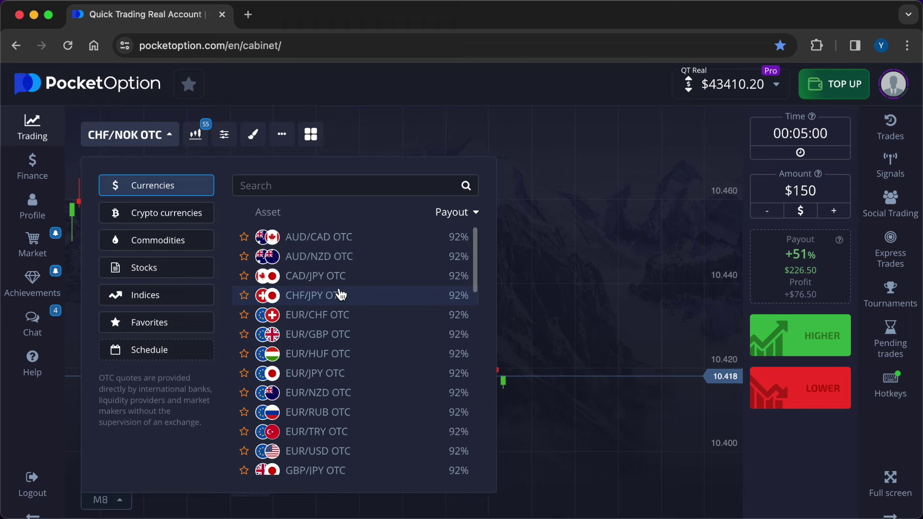
{"action": "left_click", "coordinate": [322, 262]}
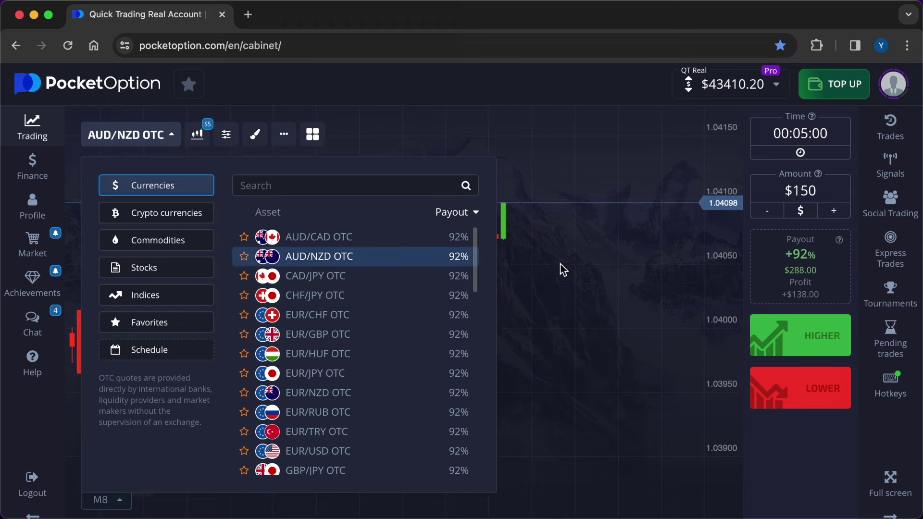
{"action": "left_click", "coordinate": [572, 255]}
Set the trade expiry to 00:02:00 and the amount to $320
{"action": "left_click", "coordinate": [779, 133]}
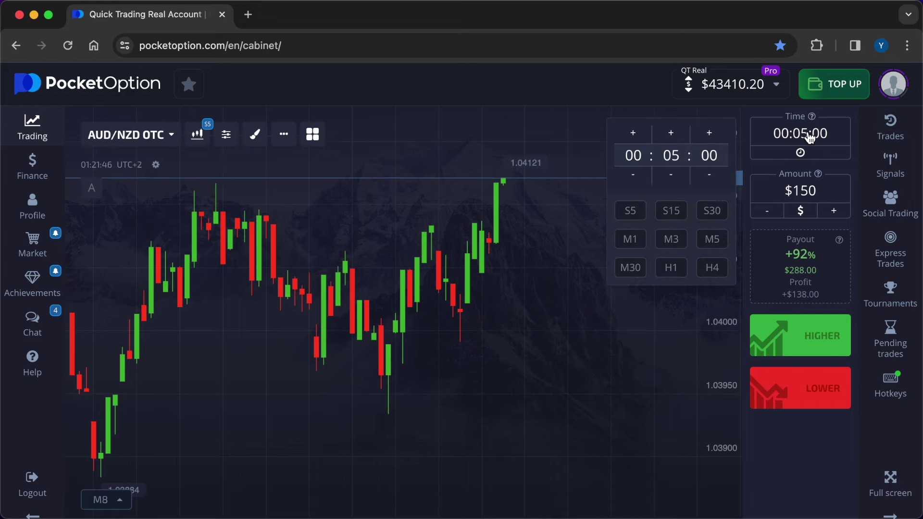
{"action": "left_click", "coordinate": [673, 175]}
{"action": "left_click", "coordinate": [673, 176]}
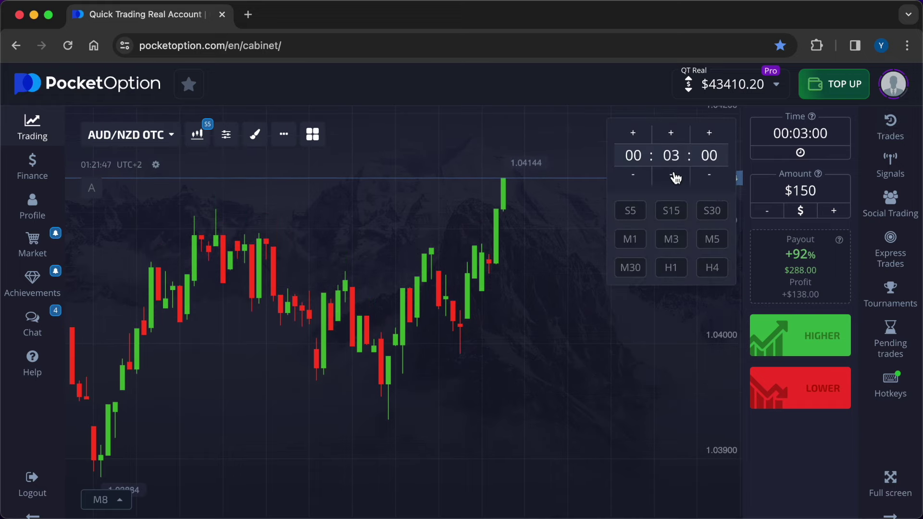
{"action": "left_click", "coordinate": [800, 190]}
{"action": "type", "text": "320"}
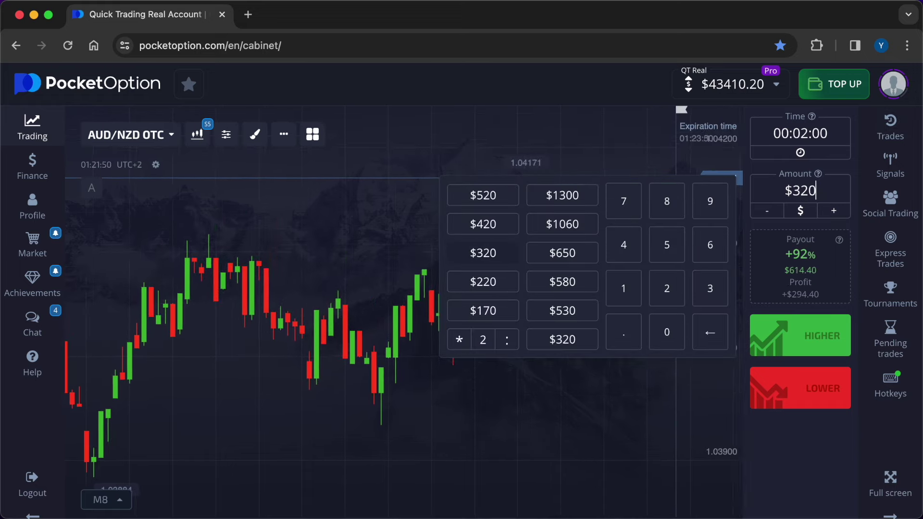
{"action": "left_click", "coordinate": [778, 447]}
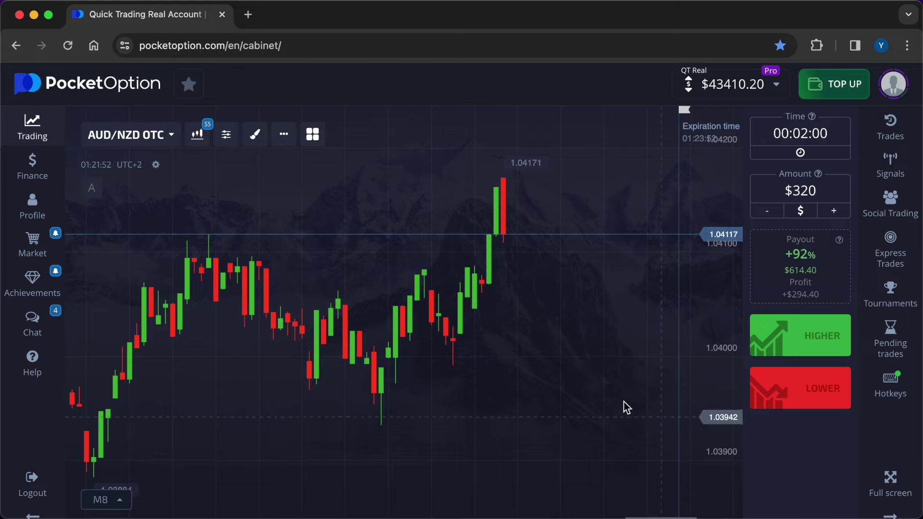
Request MAX_BOT's AUD/NZD (OTC) signal with a 2-minute expiry, which says HIGHER
{"action": "key", "text": "ctrl+Right"}
{"action": "scroll", "coordinate": [412, 370], "scroll_direction": "down", "scroll_amount": 3}
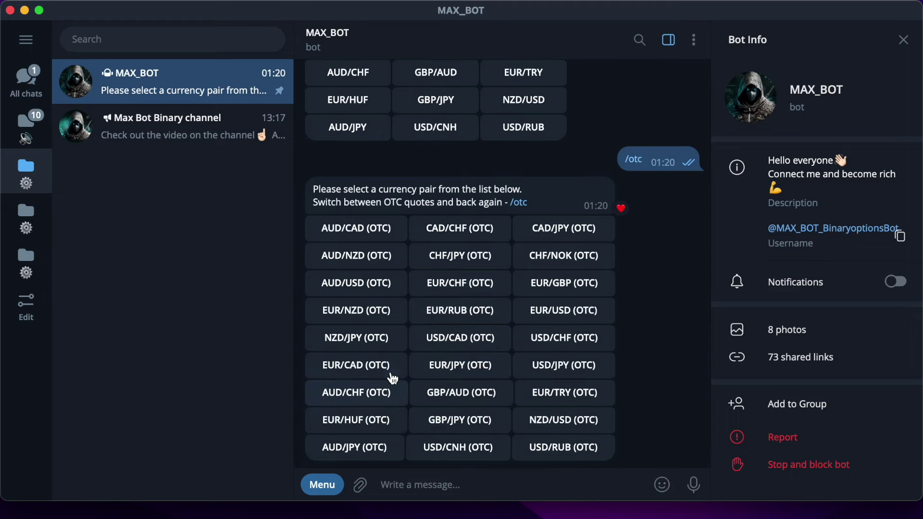
{"action": "left_click", "coordinate": [360, 266]}
{"action": "left_click", "coordinate": [351, 452]}
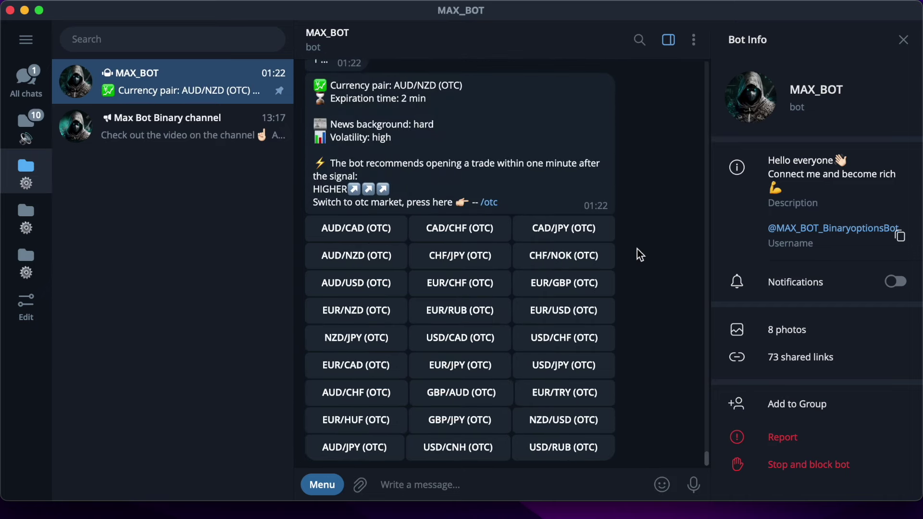
Place a $320 HIGHER trade on AUD/NZD OTC in Pocket Option
{"action": "key", "text": "ctrl+Right"}
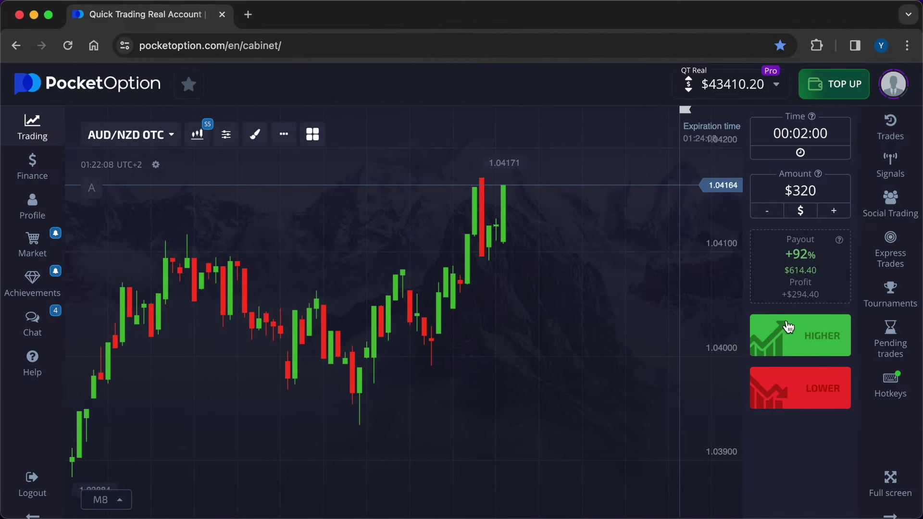
{"action": "left_click", "coordinate": [780, 332]}
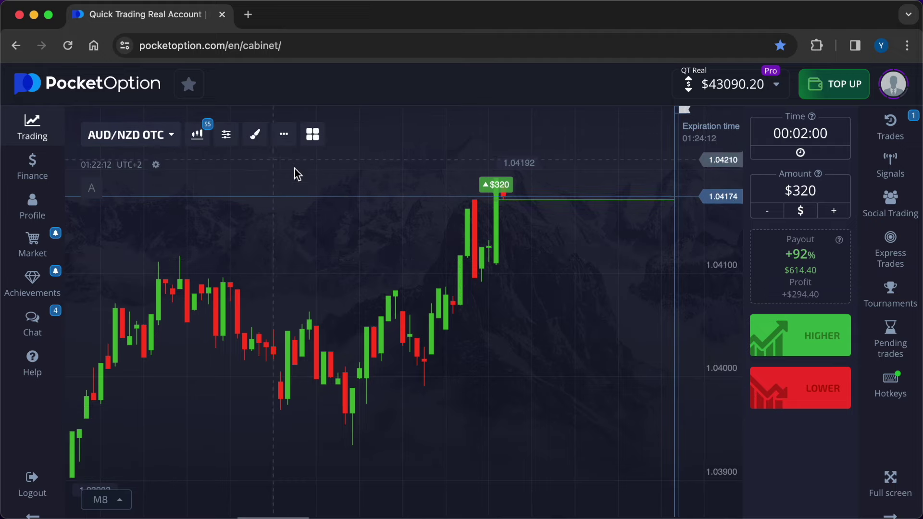
{"action": "key", "text": "ctrl+Right"}
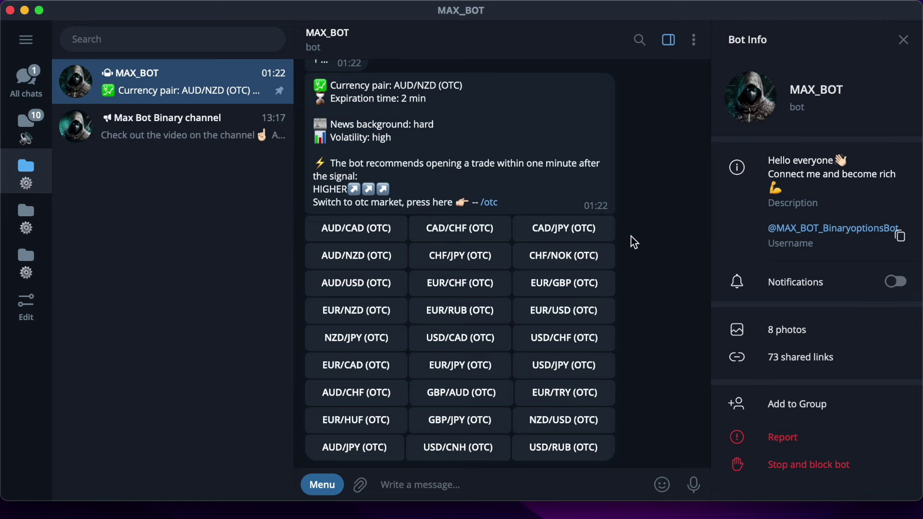
Wait for the AUD/NZD trade to close and check its $614.40 payout and $294.40 profit
{"action": "key", "text": "ctrl+Left"}
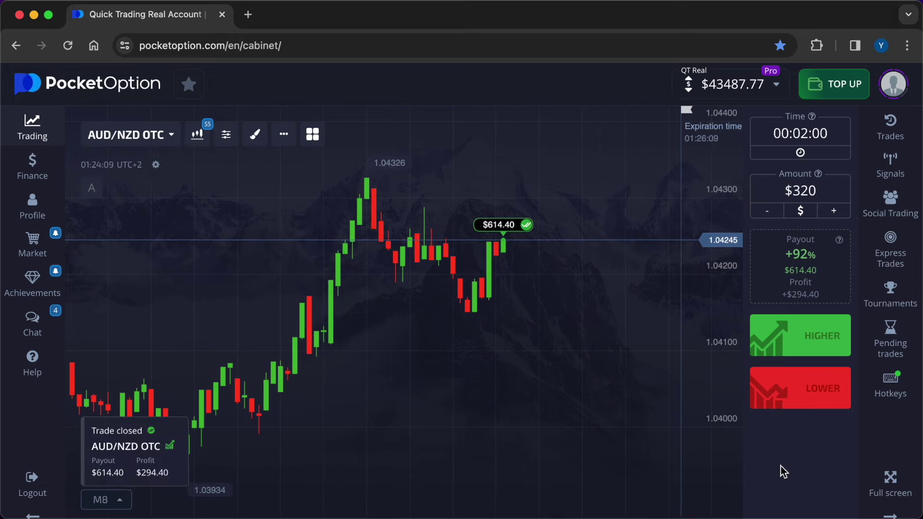
{"action": "left_click", "coordinate": [500, 224]}
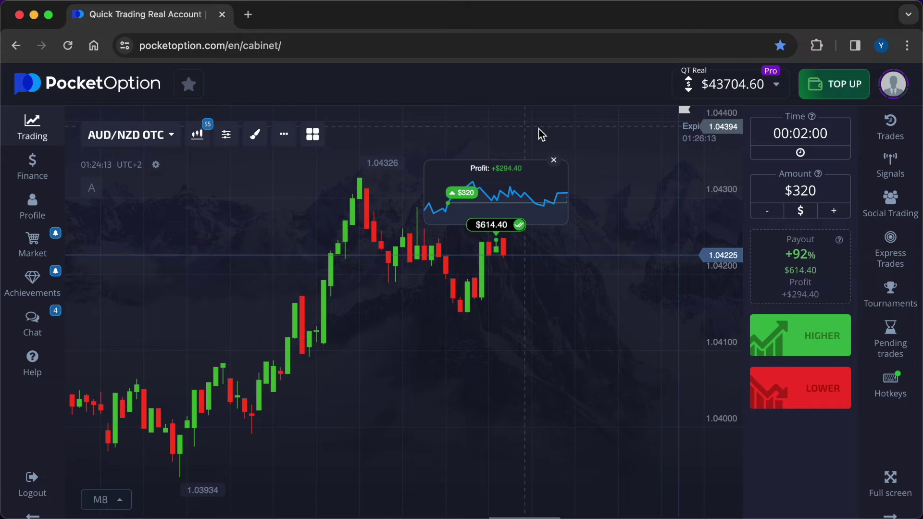
{"action": "left_click", "coordinate": [553, 160]}
{"action": "key", "text": "super+Tab"}
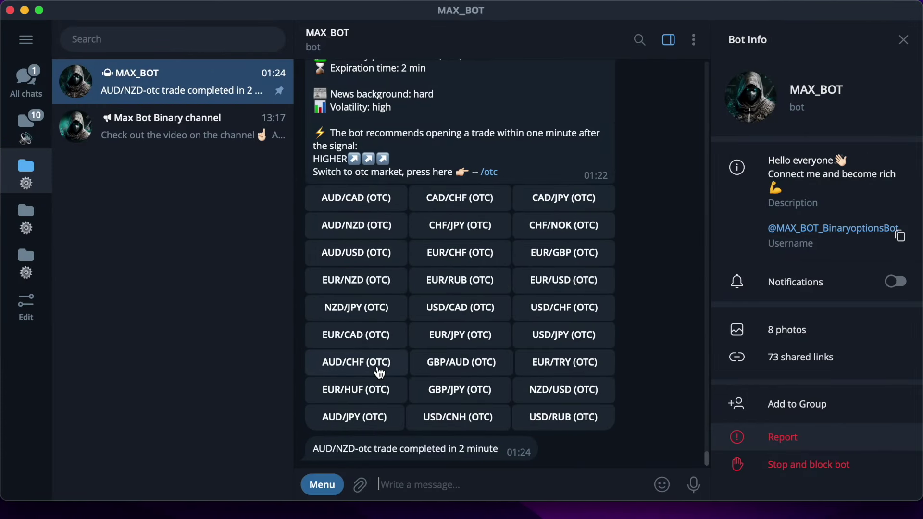
Set up the next trade on USD/CAD OTC with a 00:04:00 expiry and $640 amount
{"action": "key", "text": "super+Tab"}
{"action": "left_click", "coordinate": [132, 136]}
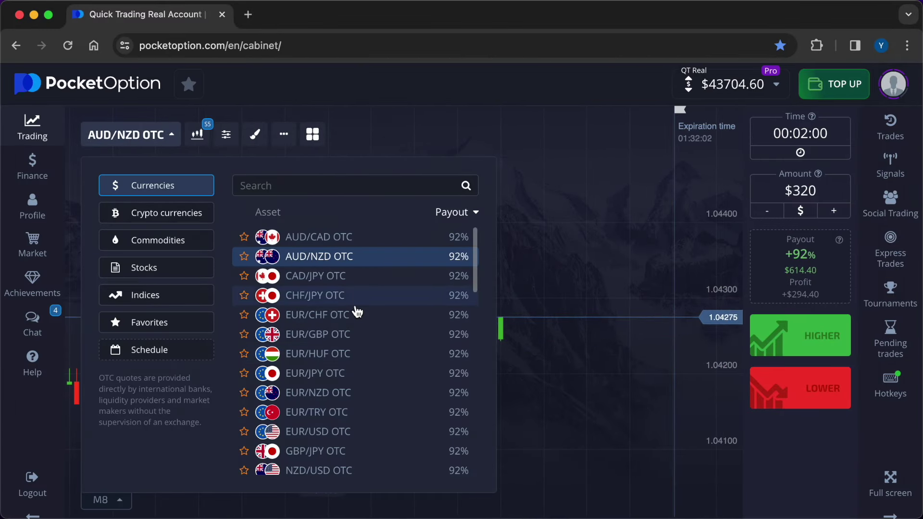
{"action": "scroll", "coordinate": [354, 444], "scroll_direction": "down", "scroll_amount": 2}
{"action": "left_click", "coordinate": [356, 442]}
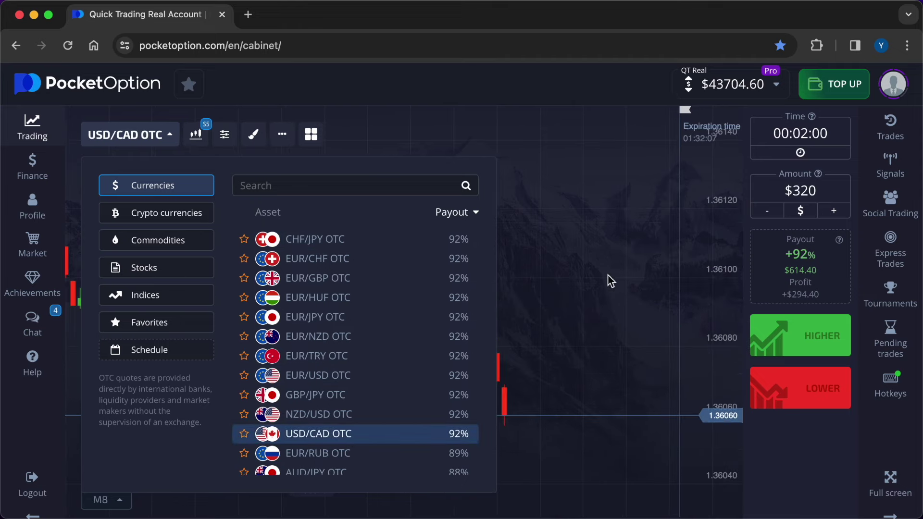
{"action": "left_click", "coordinate": [828, 138]}
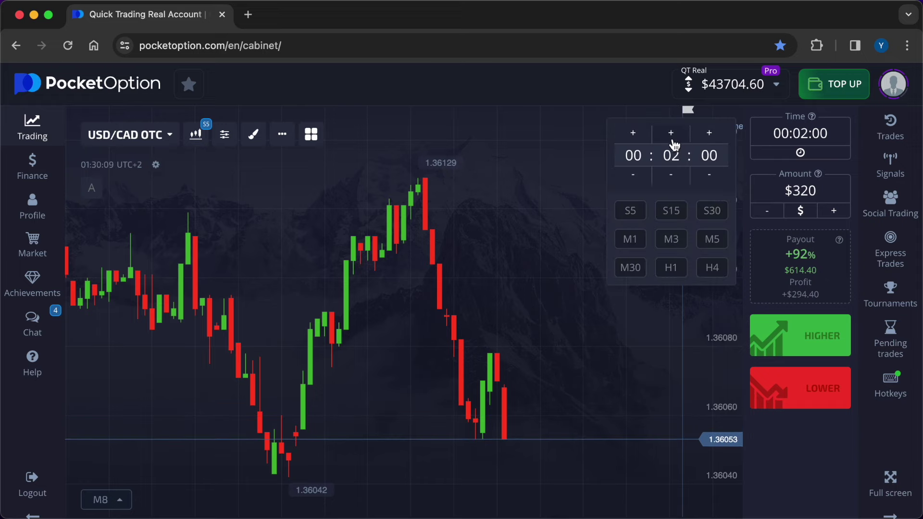
{"action": "left_click", "coordinate": [800, 190]}
{"action": "type", "text": "640"}
{"action": "left_click", "coordinate": [772, 472]}
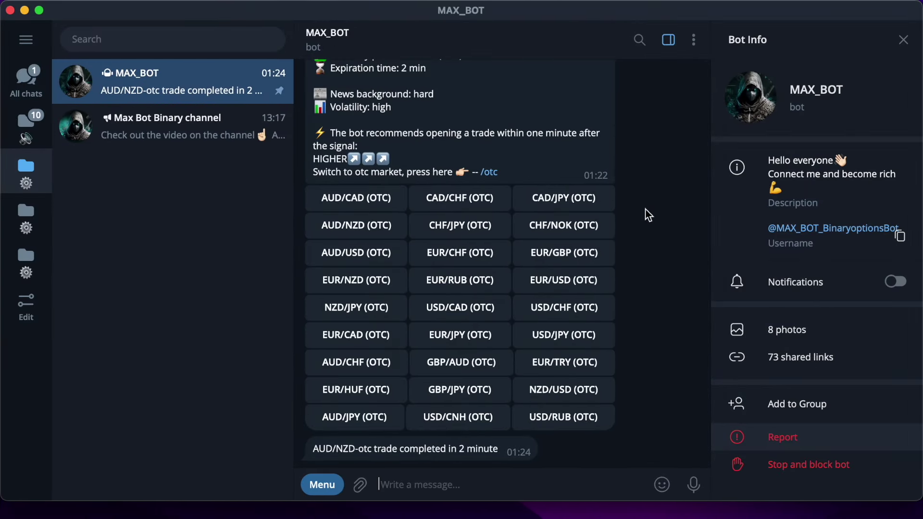
Get MAX_BOT's 4-minute USD/CAD (OTC) signal and place a $640 HIGHER trade on it
{"action": "left_click", "coordinate": [489, 312]}
{"action": "left_click", "coordinate": [405, 447]}
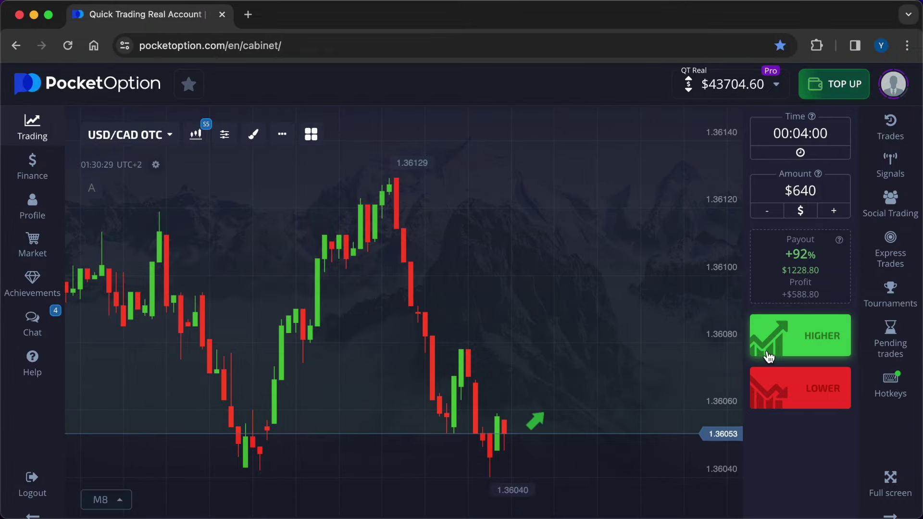
{"action": "left_click", "coordinate": [768, 357]}
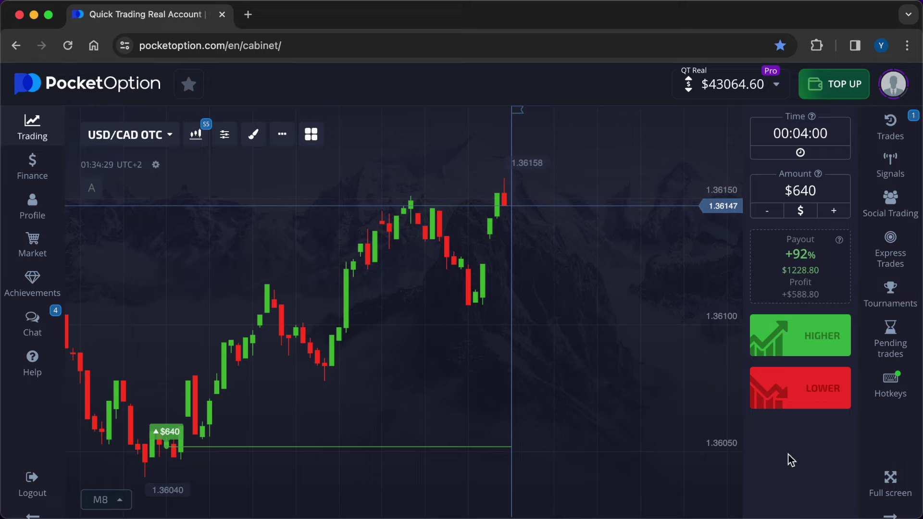
Wait for the USD/CAD trade to close and view its $1228.80 payout and $588.80 profit
{"action": "mouse_move", "coordinate": [477, 206]}
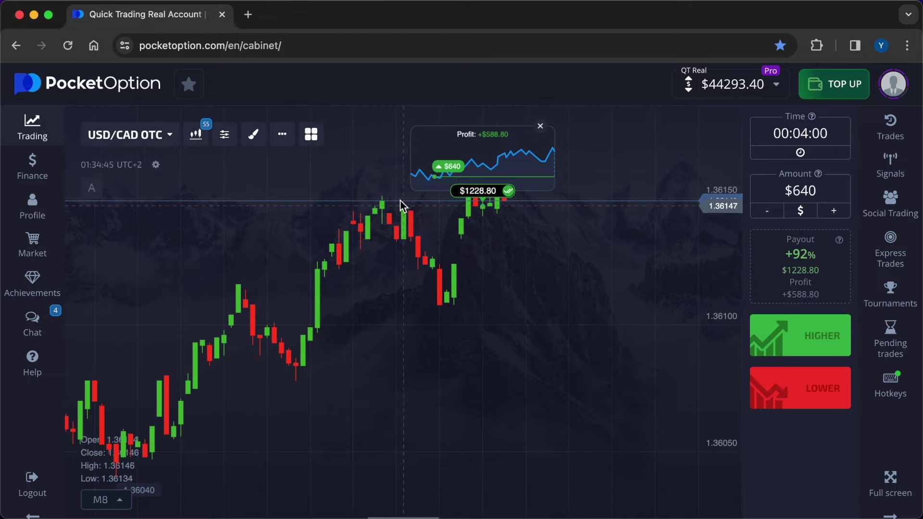
Dismiss the trade profit summary and return to the MAX_BOT chat in Telegram
{"action": "left_click", "coordinate": [541, 129]}
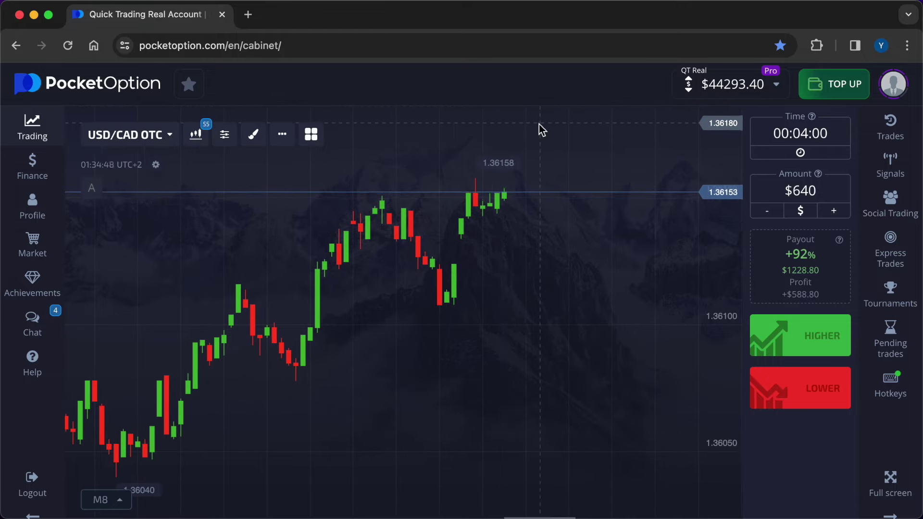
{"action": "key", "text": "super+Tab"}
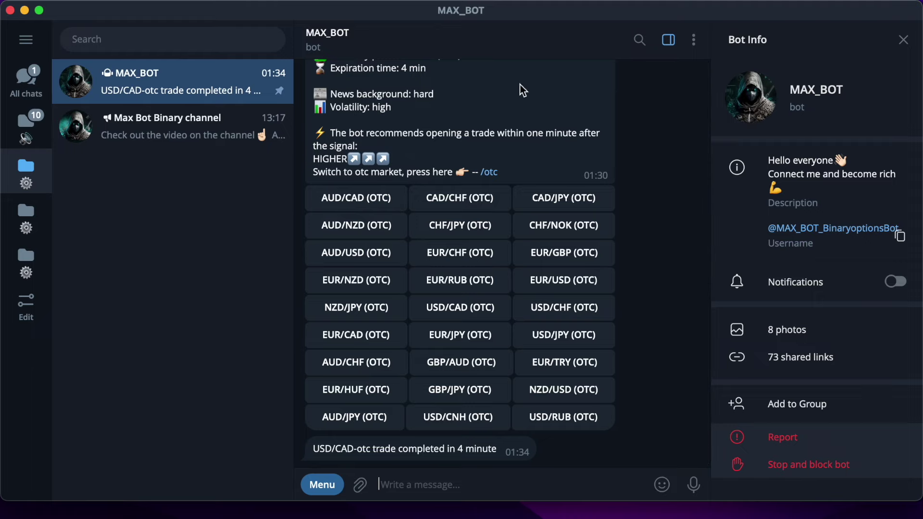